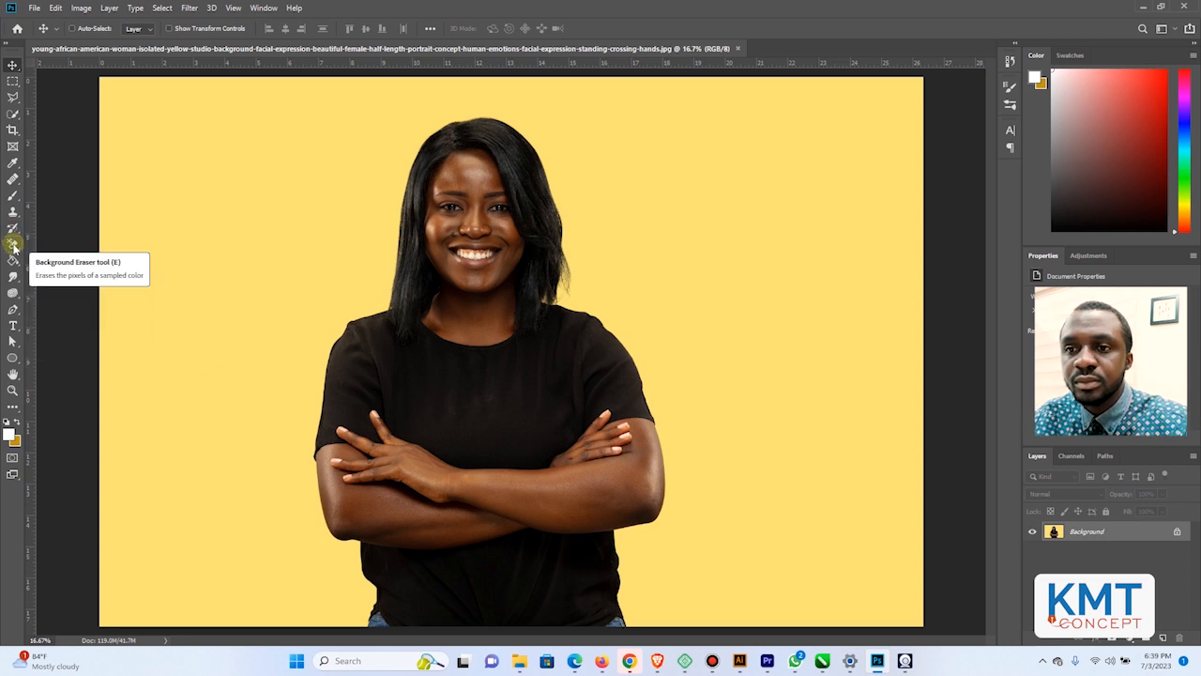
# Activate the Background Eraser tool and enlarge its brush to 400 px
pyautogui.click(14, 228)
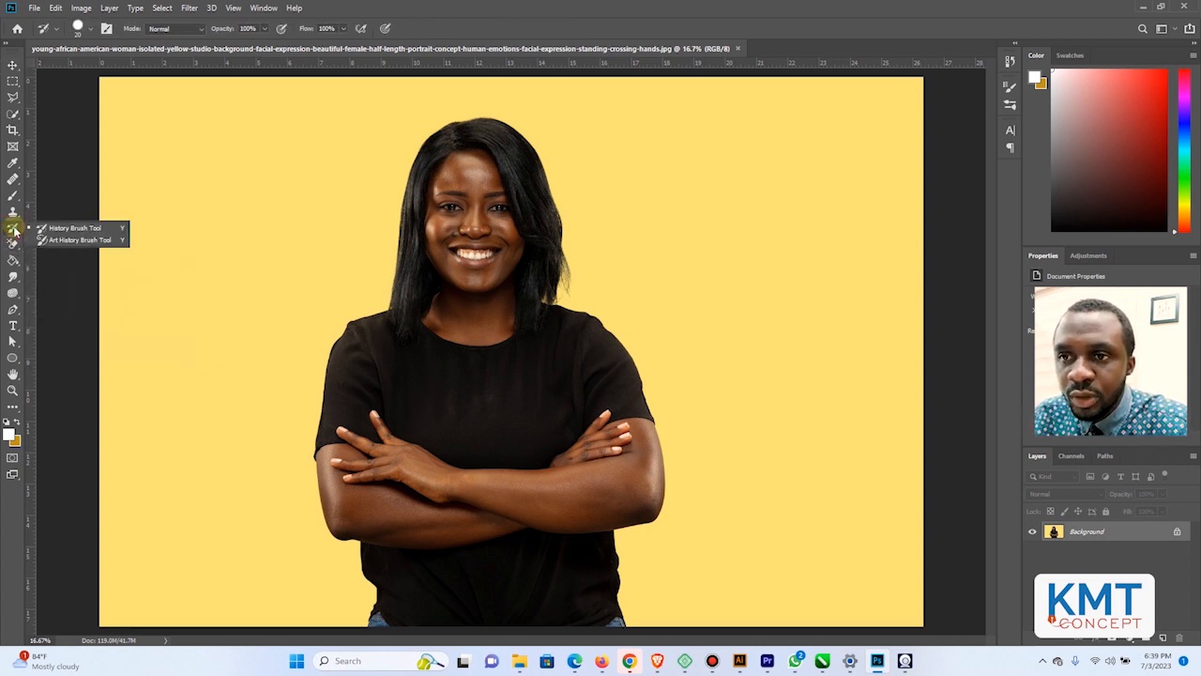
pyautogui.click(11, 261)
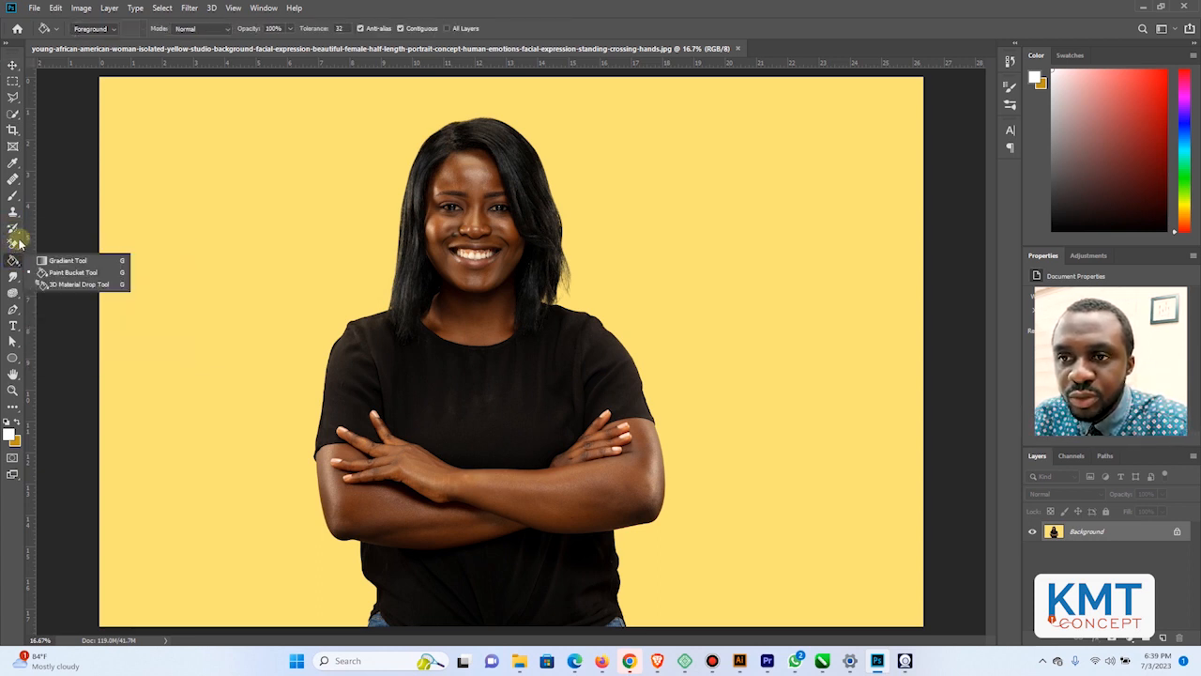
pyautogui.click(14, 244)
pyautogui.click(67, 259)
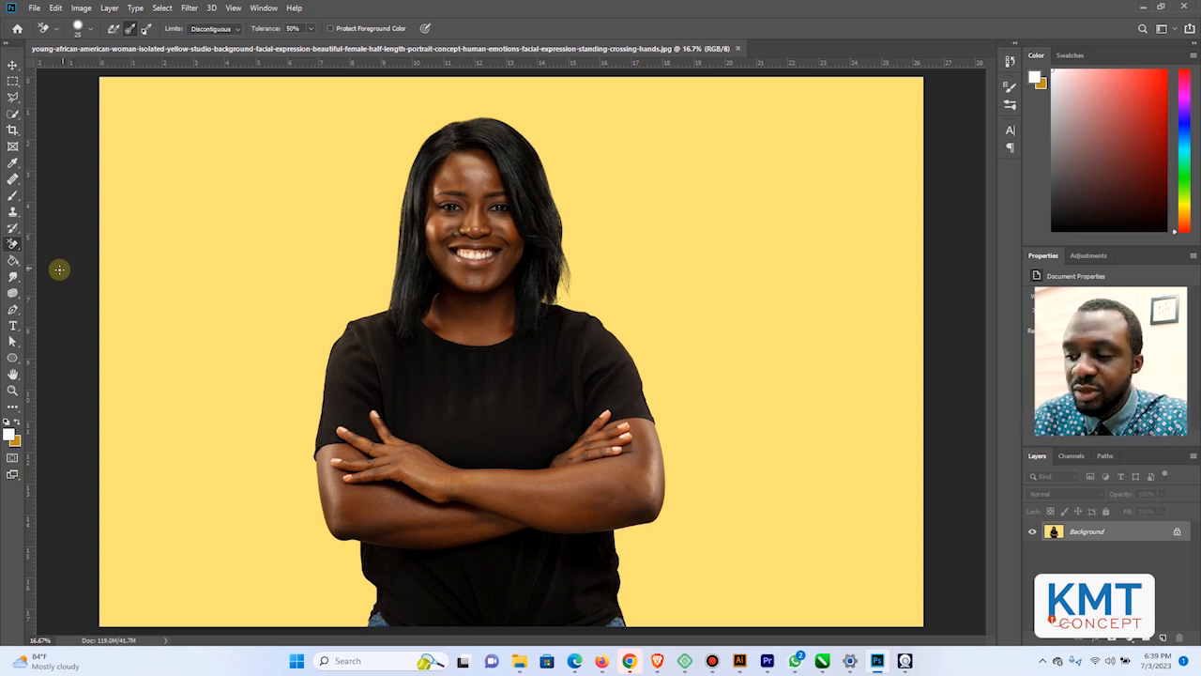
pyautogui.press(']')
pyautogui.press(']')
pyautogui.press(']')
pyautogui.press(']')
pyautogui.press(']')
pyautogui.press(']')
pyautogui.press(']')
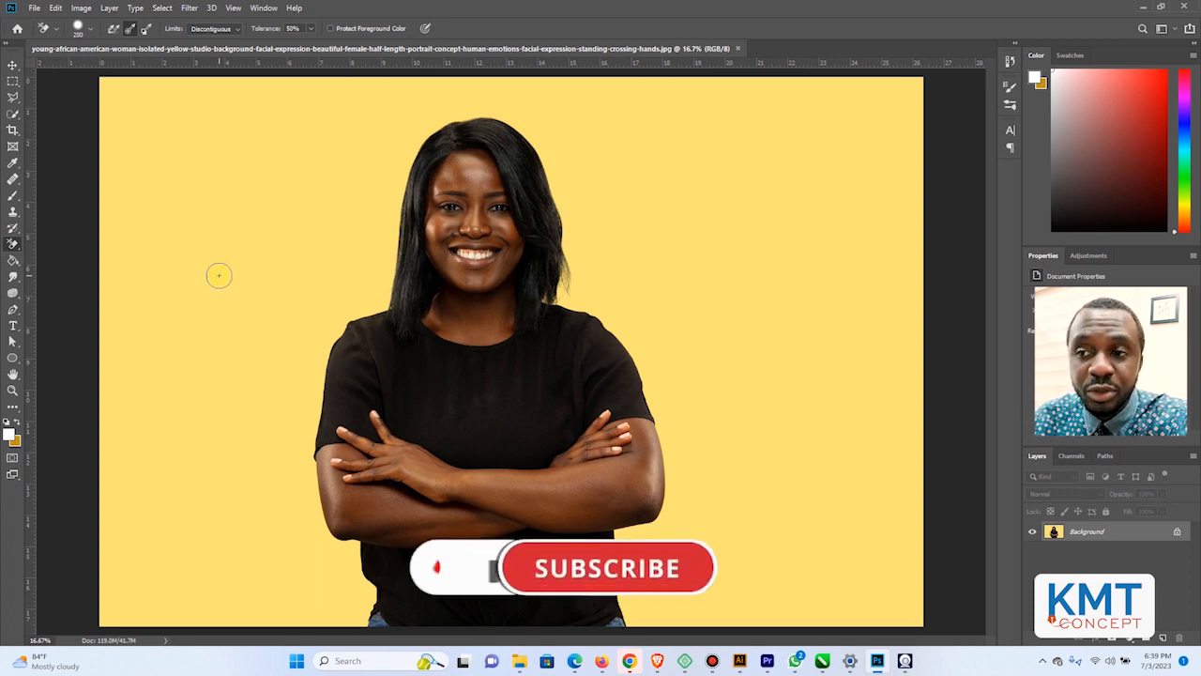
pyautogui.press(']')
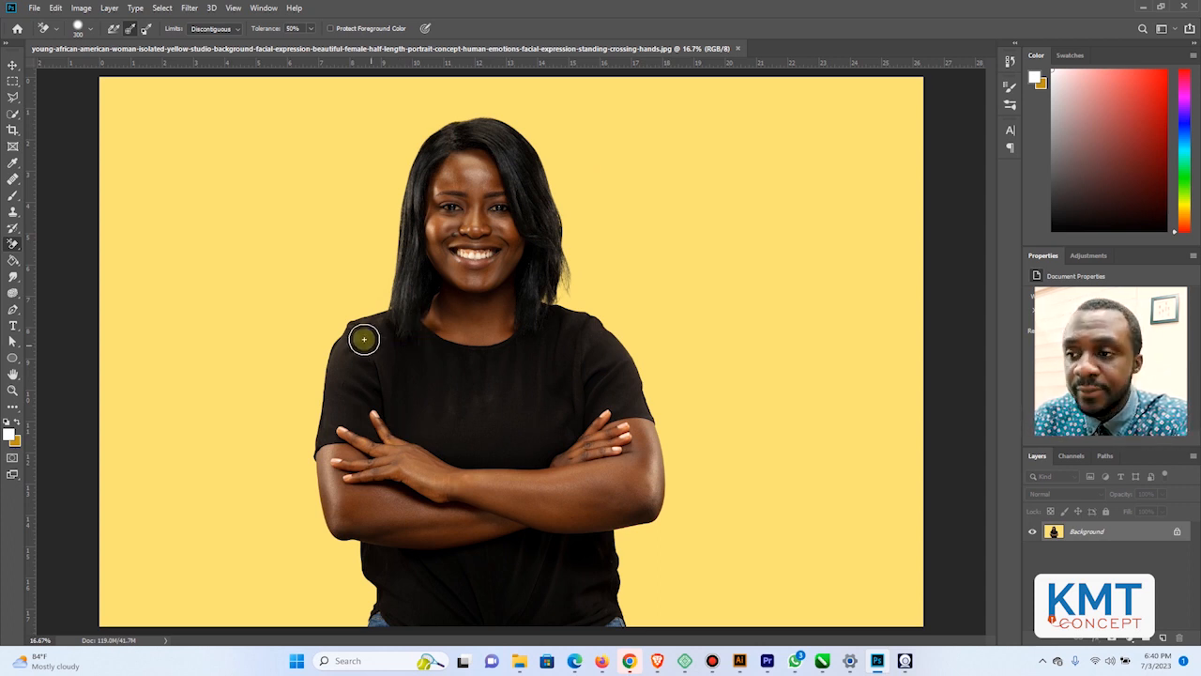
pyautogui.press(']')
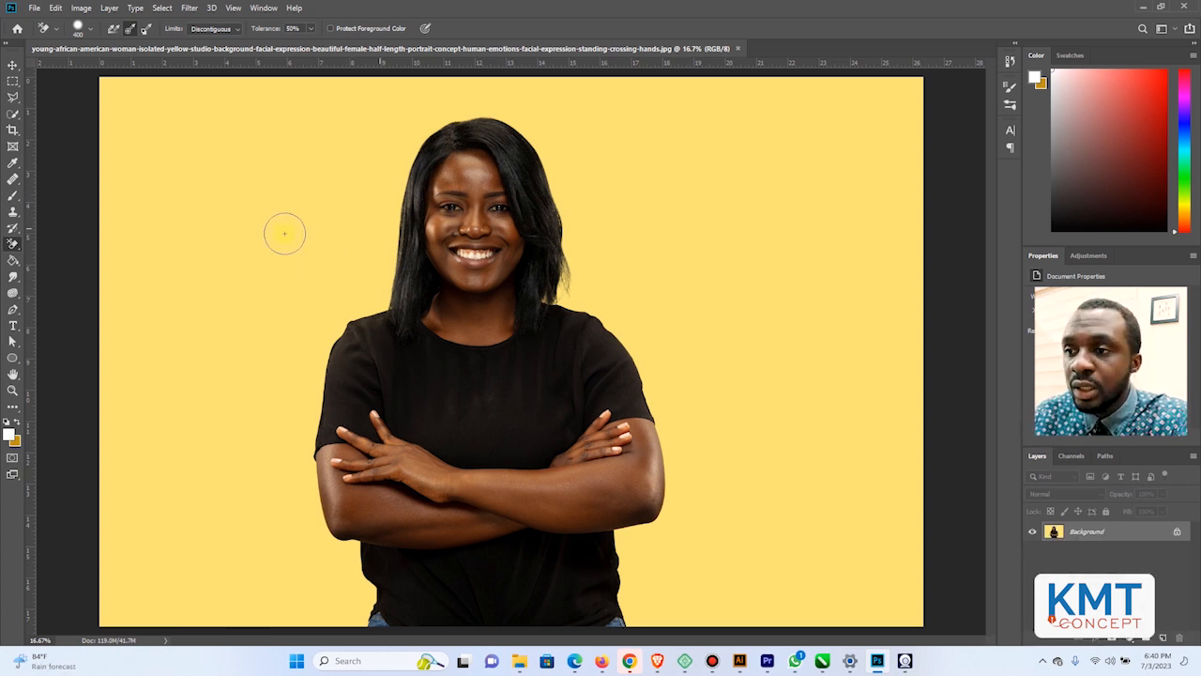
# Erase the yellow background beside the hair on the image's left side, down to the top of the shoulder
pyautogui.click(356, 230)
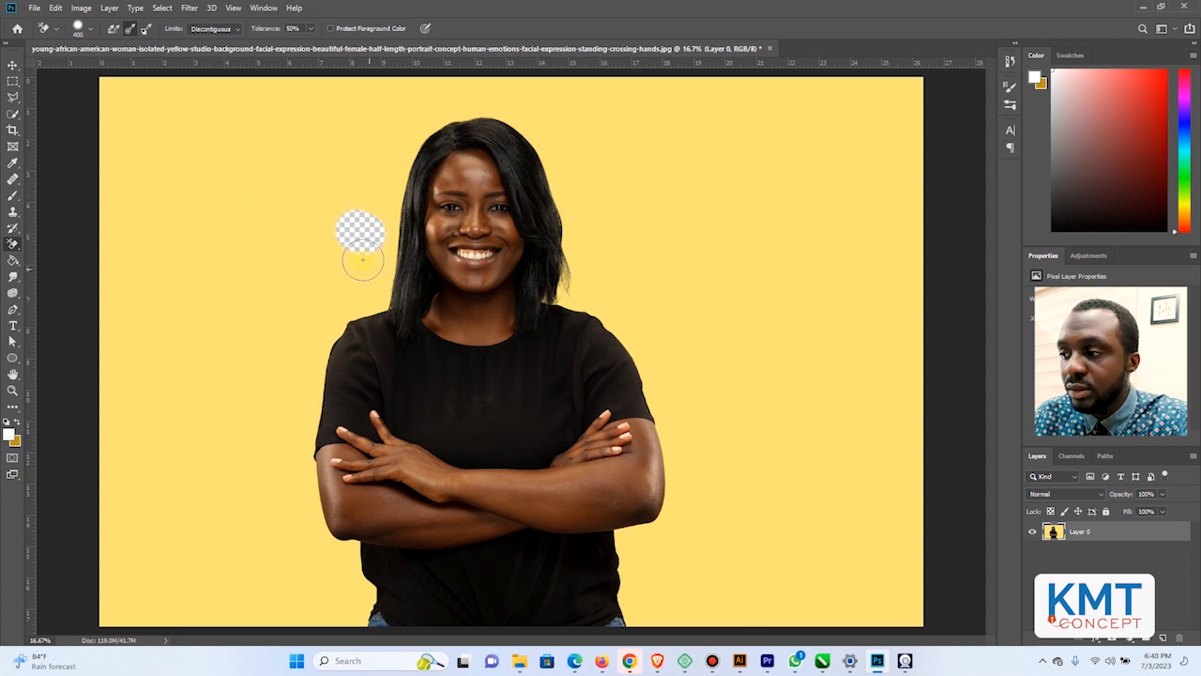
pyautogui.click(353, 249)
pyautogui.moveTo(328, 166)
pyautogui.mouseDown()
pyautogui.moveTo(387, 139)
pyautogui.moveTo(405, 149)
pyautogui.moveTo(388, 253)
pyautogui.moveTo(372, 276)
pyautogui.moveTo(353, 251)
pyautogui.moveTo(379, 167)
pyautogui.moveTo(394, 205)
pyautogui.mouseUp()
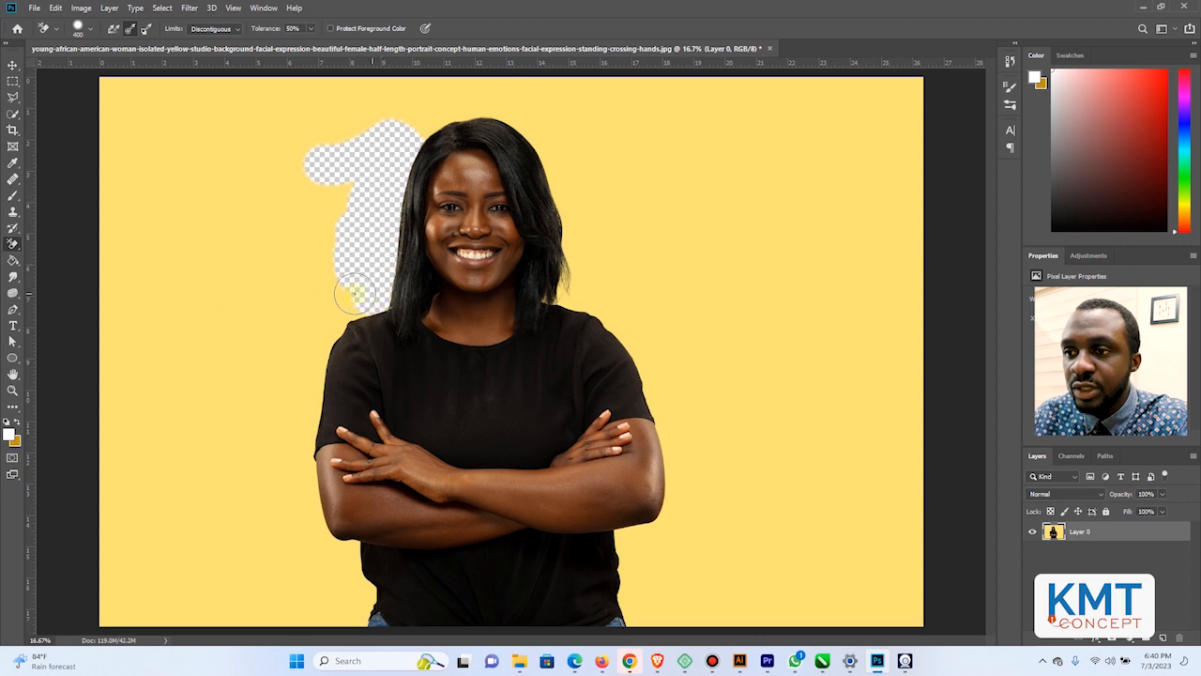
pyautogui.moveTo(333, 283); pyautogui.dragTo(362, 164)
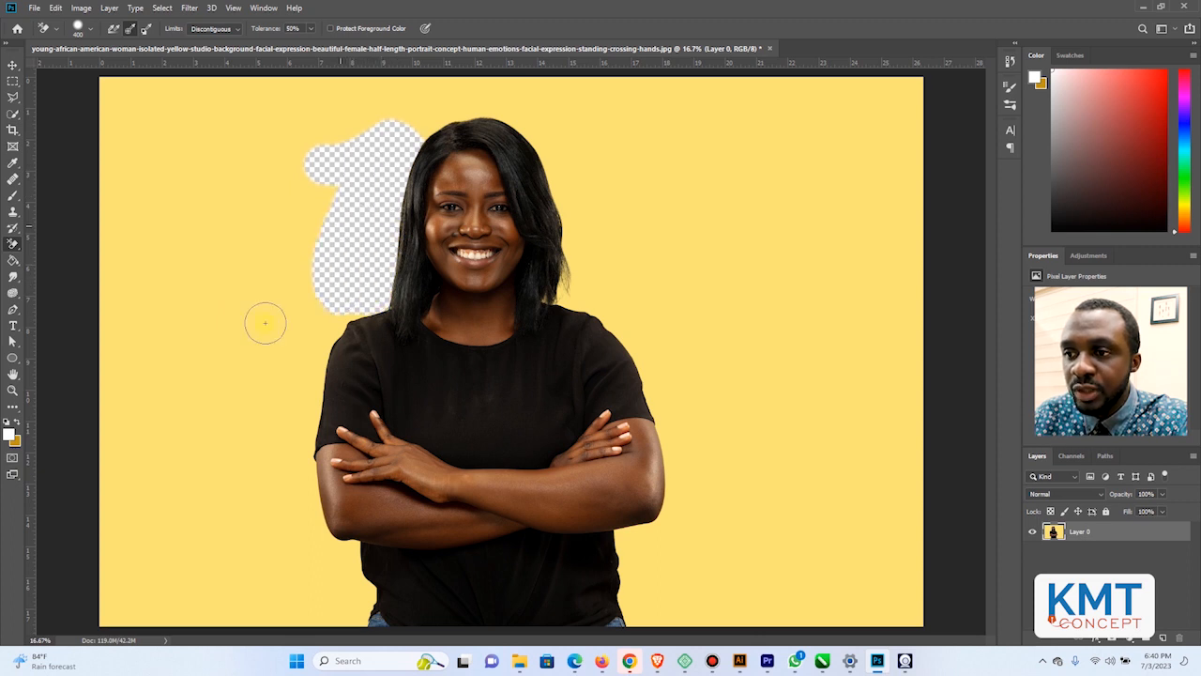
pyautogui.moveTo(292, 330); pyautogui.dragTo(349, 316)
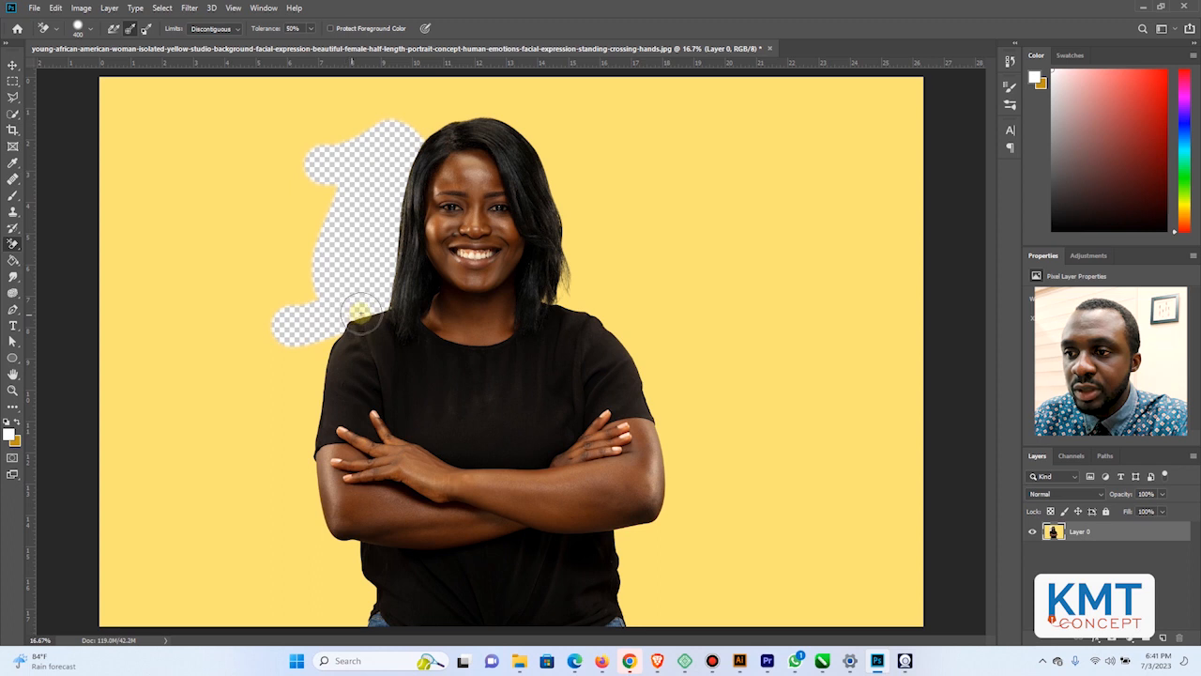
pyautogui.moveTo(293, 346); pyautogui.dragTo(325, 366)
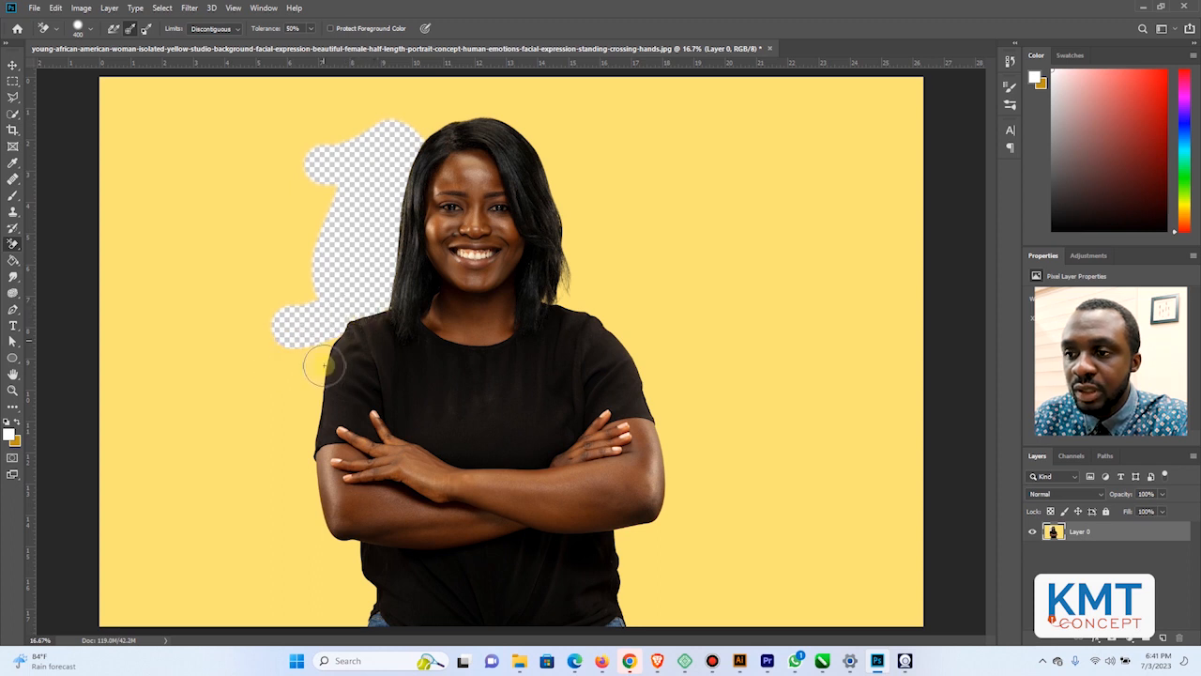
# Erase the yellow background along the sleeve and arm on the image's left side, down past the elbow
pyautogui.moveTo(232, 398)
pyautogui.mouseDown()
pyautogui.moveTo(302, 376)
pyautogui.moveTo(323, 349)
pyautogui.moveTo(315, 514)
pyautogui.moveTo(298, 506)
pyautogui.moveTo(330, 460)
pyautogui.mouseUp()
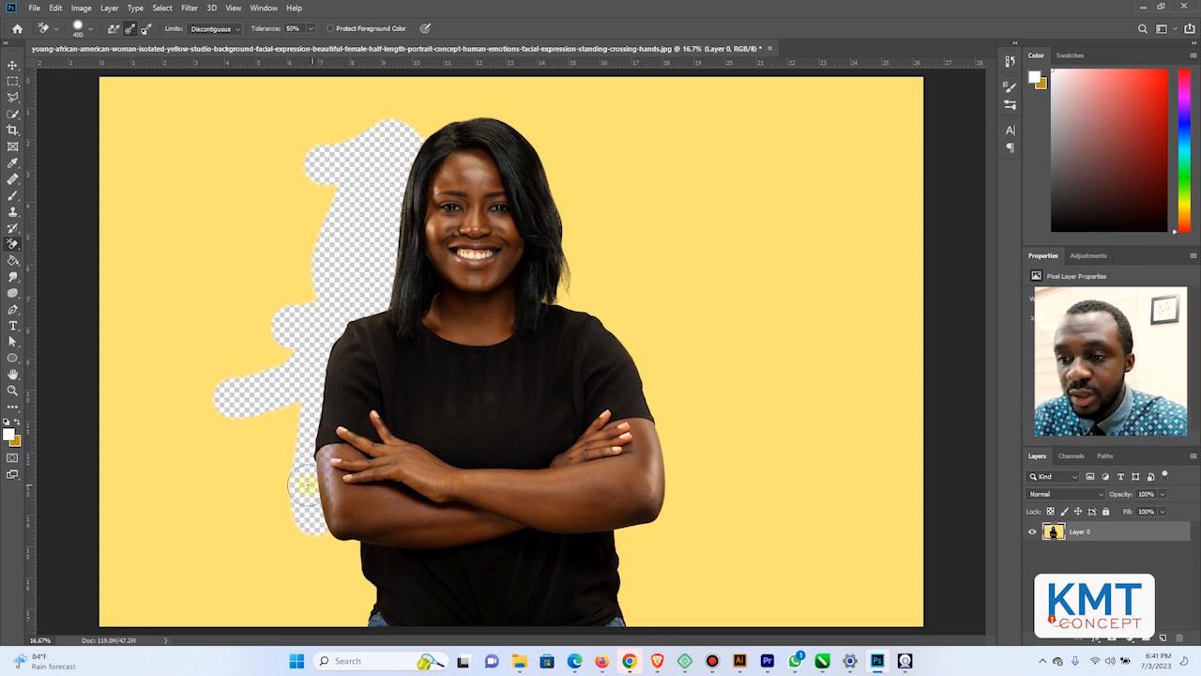
pyautogui.hotkey('ctrl', 'z')
pyautogui.moveTo(276, 366)
pyautogui.mouseDown()
pyautogui.moveTo(263, 356)
pyautogui.moveTo(325, 394)
pyautogui.moveTo(306, 414)
pyautogui.mouseUp()
pyautogui.moveTo(286, 463); pyautogui.dragTo(305, 457)
pyautogui.moveTo(308, 505)
pyautogui.mouseDown()
pyautogui.moveTo(311, 544)
pyautogui.moveTo(265, 553)
pyautogui.mouseUp()
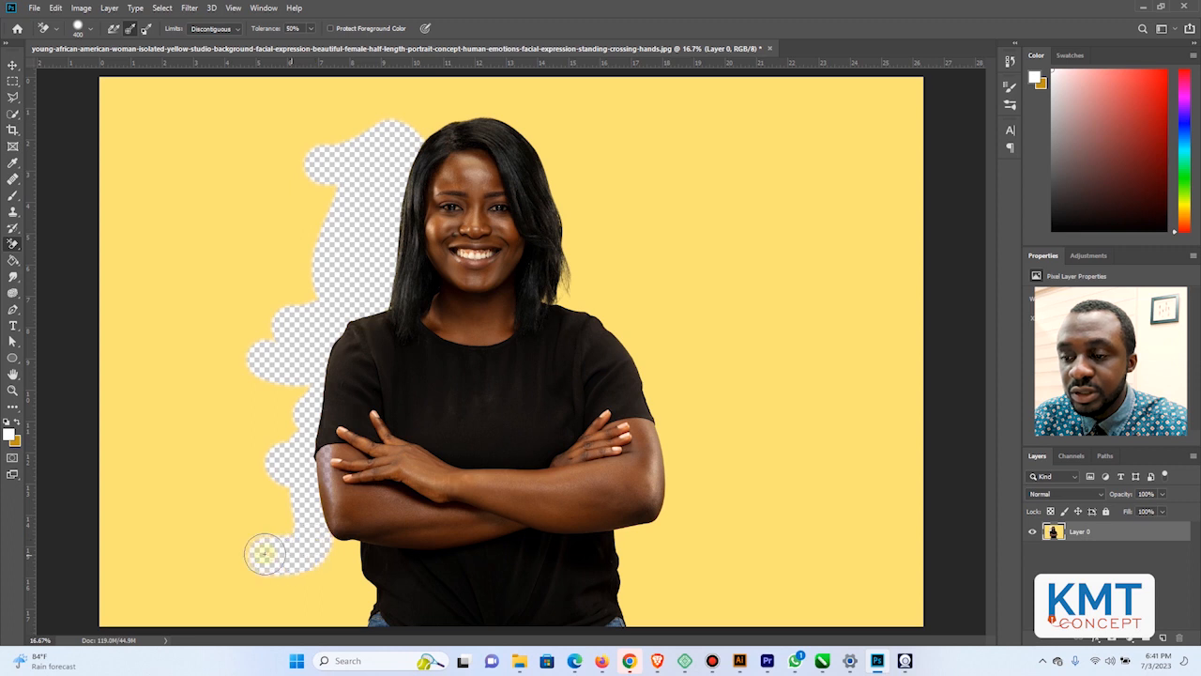
# Clear the large yellow areas in the left part of the image, enlarging the eraser brush to 1200 px
pyautogui.moveTo(278, 496)
pyautogui.mouseDown()
pyautogui.moveTo(294, 351)
pyautogui.moveTo(255, 485)
pyautogui.moveTo(261, 323)
pyautogui.moveTo(356, 168)
pyautogui.moveTo(268, 326)
pyautogui.moveTo(311, 267)
pyautogui.moveTo(355, 74)
pyautogui.moveTo(277, 184)
pyautogui.moveTo(330, 159)
pyautogui.moveTo(222, 234)
pyautogui.moveTo(312, 145)
pyautogui.moveTo(217, 149)
pyautogui.moveTo(225, 180)
pyautogui.moveTo(114, 137)
pyautogui.moveTo(174, 95)
pyautogui.moveTo(89, 97)
pyautogui.moveTo(119, 97)
pyautogui.moveTo(124, 356)
pyautogui.moveTo(119, 85)
pyautogui.moveTo(88, 209)
pyautogui.moveTo(145, 237)
pyautogui.moveTo(185, 181)
pyautogui.moveTo(134, 256)
pyautogui.moveTo(114, 221)
pyautogui.mouseUp()
pyautogui.moveTo(247, 175)
pyautogui.mouseDown()
pyautogui.moveTo(150, 298)
pyautogui.moveTo(114, 232)
pyautogui.moveTo(278, 233)
pyautogui.moveTo(204, 331)
pyautogui.moveTo(244, 322)
pyautogui.moveTo(238, 313)
pyautogui.moveTo(170, 428)
pyautogui.moveTo(136, 404)
pyautogui.mouseUp()
pyautogui.press(']')
pyautogui.press(']')
pyautogui.press(']')
pyautogui.press(']')
pyautogui.press(']')
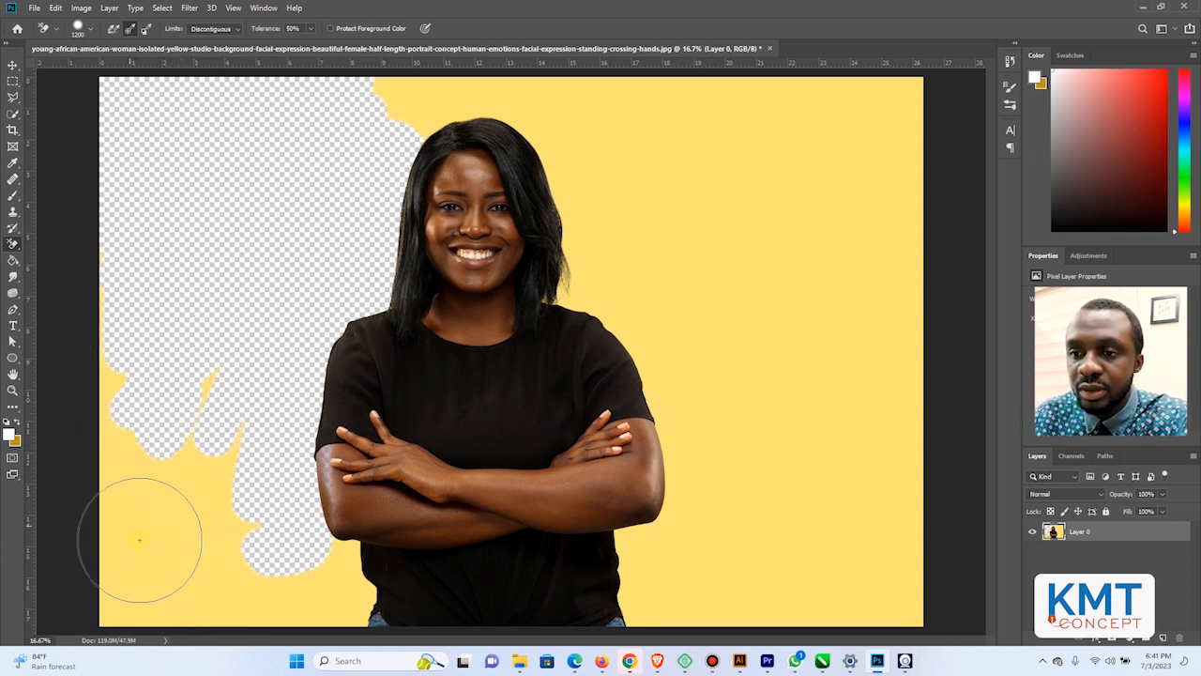
pyautogui.moveTo(152, 564)
pyautogui.mouseDown()
pyautogui.moveTo(138, 355)
pyautogui.moveTo(111, 581)
pyautogui.moveTo(127, 181)
pyautogui.moveTo(113, 591)
pyautogui.moveTo(198, 541)
pyautogui.moveTo(203, 606)
pyautogui.moveTo(235, 614)
pyautogui.mouseUp()
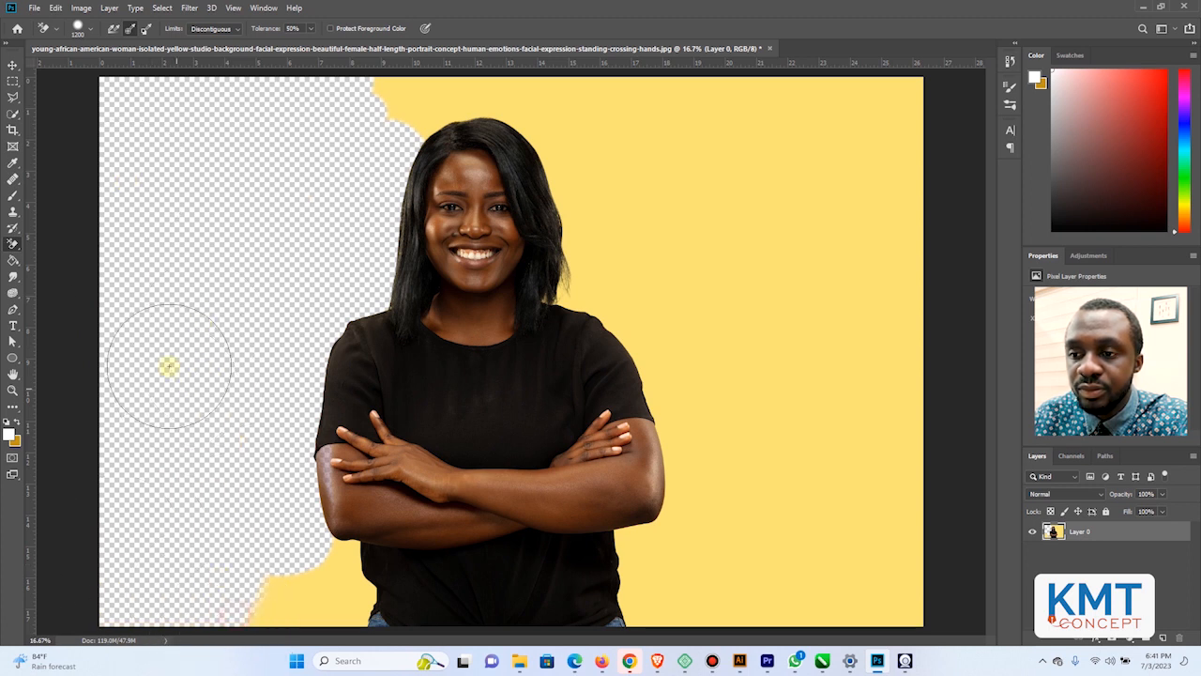
# Set the eraser brush to 600 px and erase the background along the image's right-hand arm, shoulder and hair up to the top edge
pyautogui.press(']')
pyautogui.press(']')
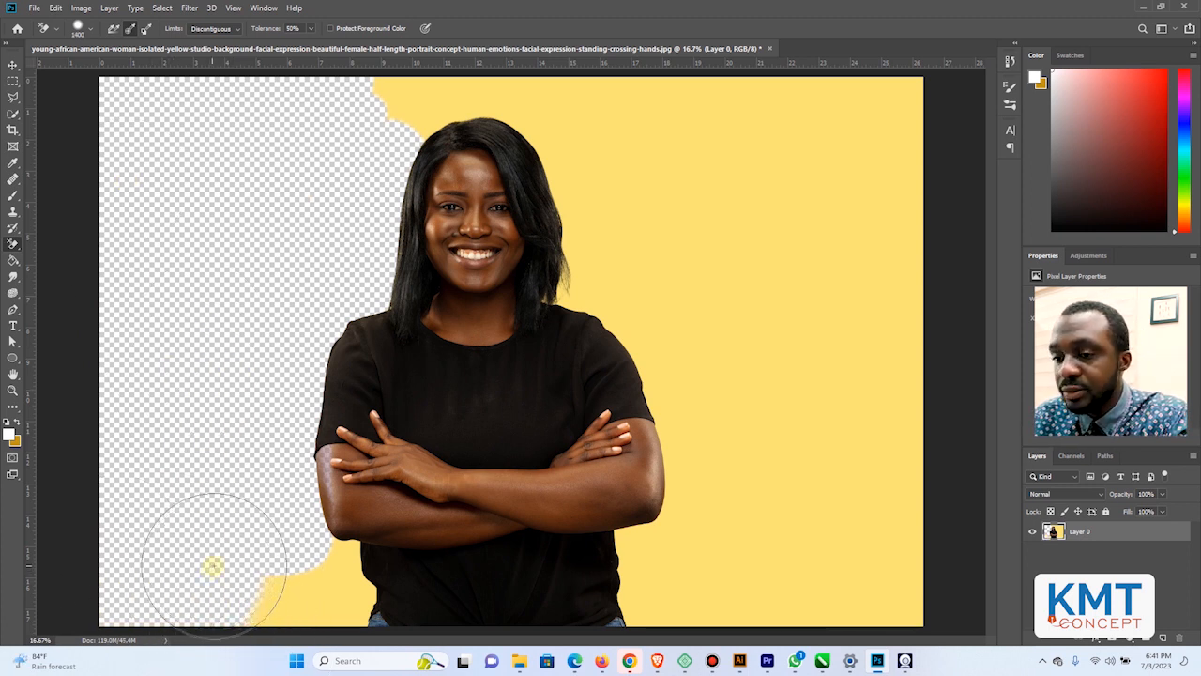
pyautogui.press('[')
pyautogui.press('[')
pyautogui.press('[')
pyautogui.press('[')
pyautogui.press('[')
pyautogui.press('[')
pyautogui.press('[')
pyautogui.press('[')
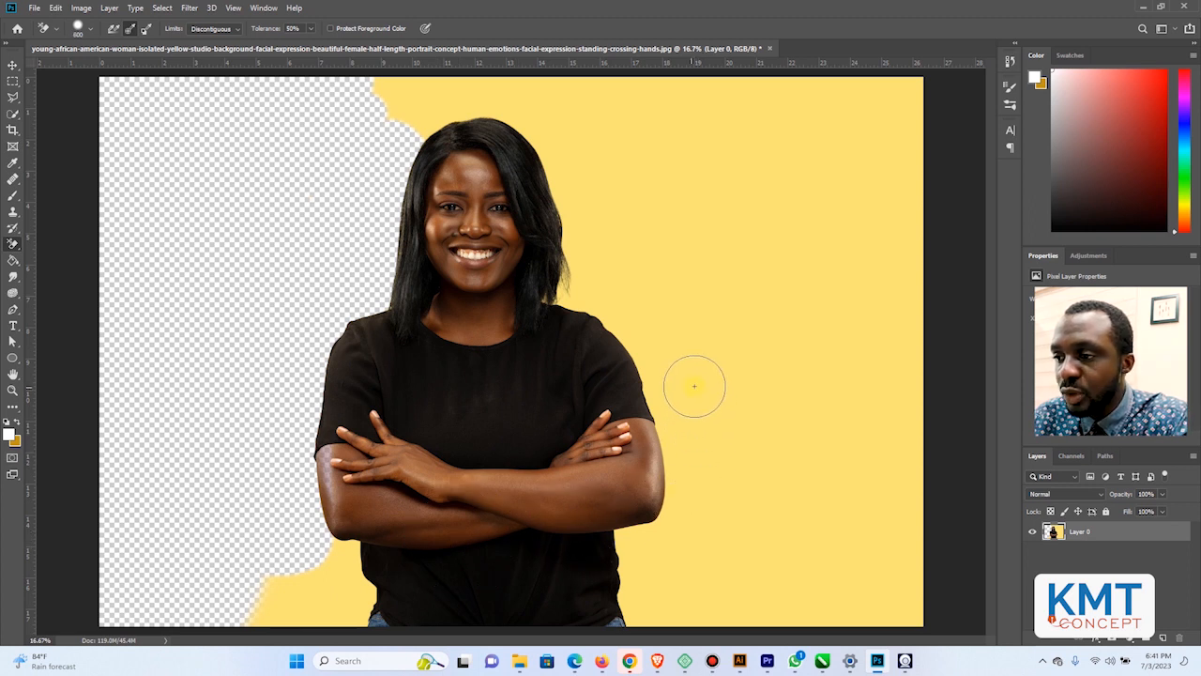
pyautogui.moveTo(721, 377)
pyautogui.mouseDown()
pyautogui.moveTo(674, 405)
pyautogui.moveTo(668, 509)
pyautogui.moveTo(647, 360)
pyautogui.moveTo(592, 285)
pyautogui.moveTo(552, 282)
pyautogui.mouseUp()
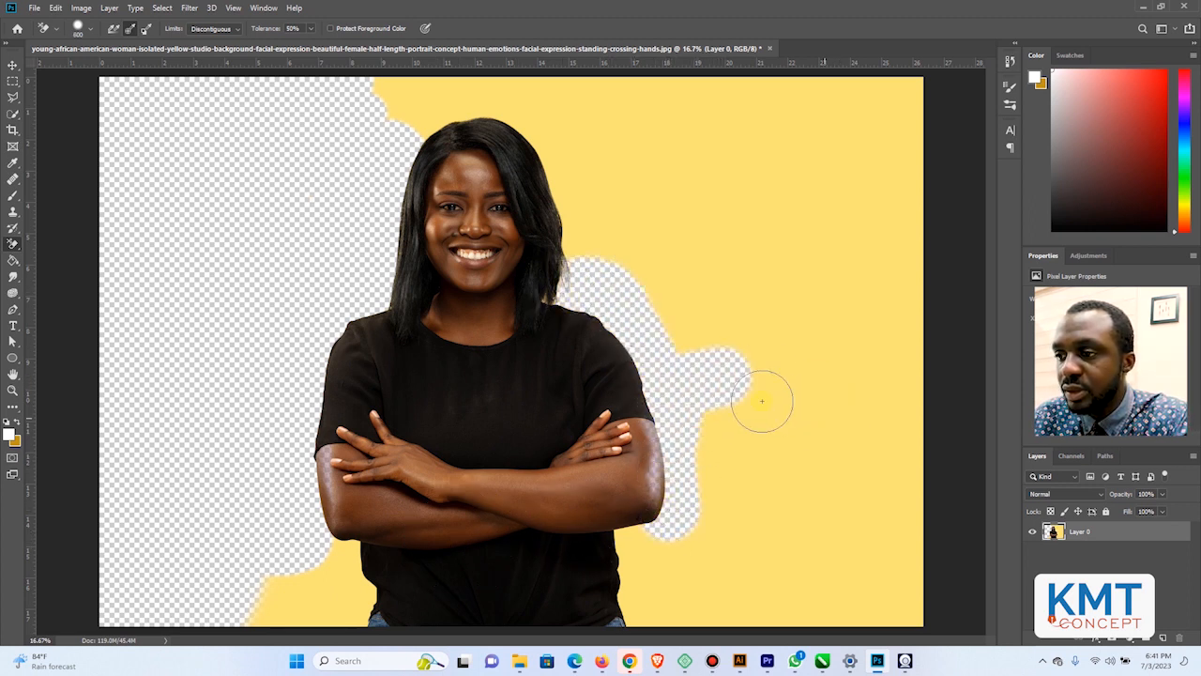
pyautogui.moveTo(657, 245)
pyautogui.mouseDown()
pyautogui.moveTo(592, 250)
pyautogui.moveTo(537, 109)
pyautogui.moveTo(480, 95)
pyautogui.moveTo(376, 118)
pyautogui.moveTo(373, 106)
pyautogui.moveTo(387, 94)
pyautogui.moveTo(419, 119)
pyautogui.moveTo(447, 99)
pyautogui.moveTo(590, 113)
pyautogui.mouseUp()
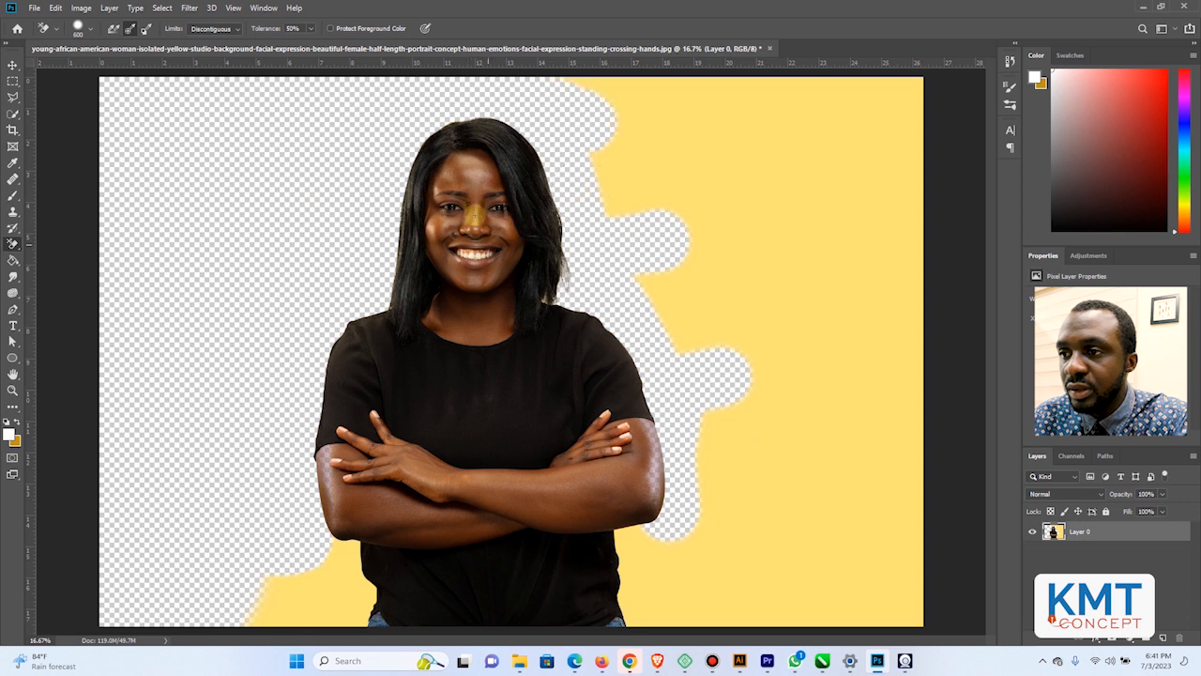
# Try erasing across the face and then across the shirt and crossed arms, undoing each stroke
pyautogui.moveTo(473, 214)
pyautogui.mouseDown()
pyautogui.moveTo(506, 242)
pyautogui.moveTo(502, 302)
pyautogui.mouseUp()
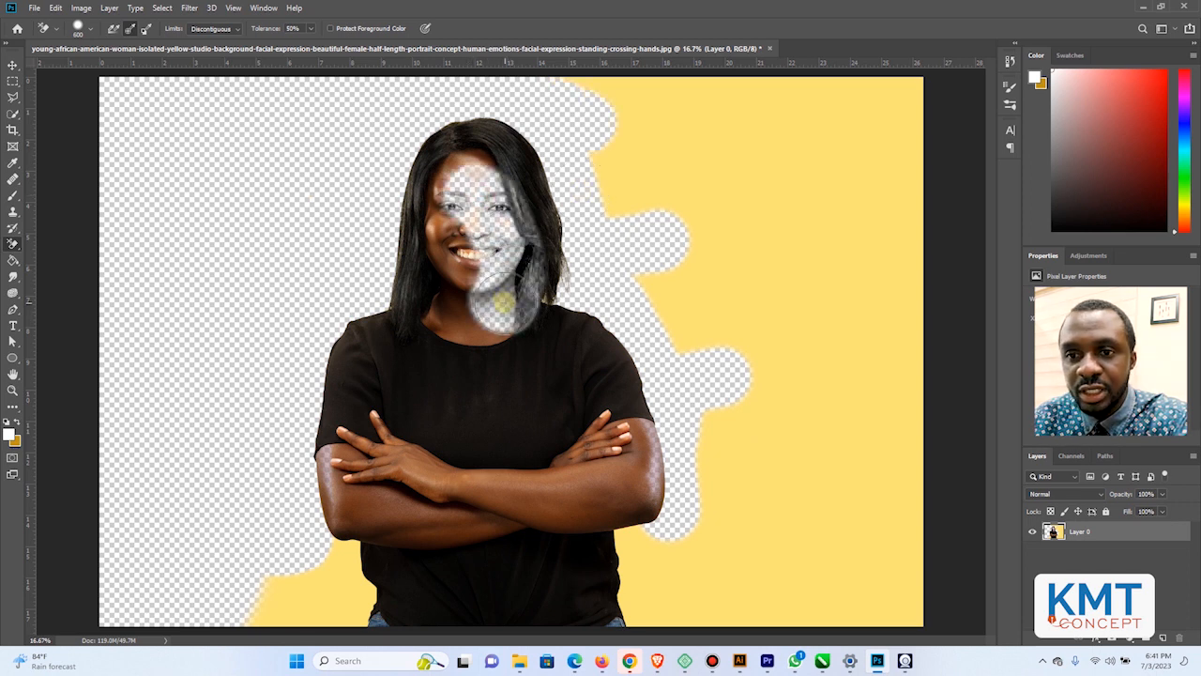
pyautogui.hotkey('ctrl', 'z')
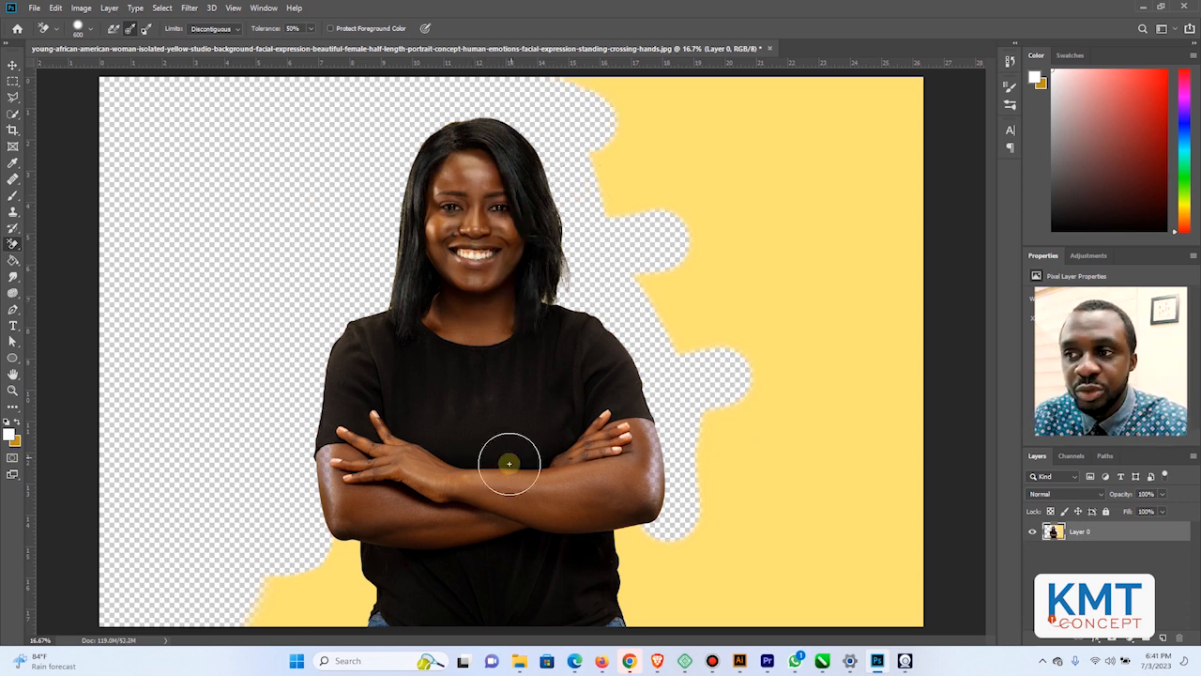
pyautogui.moveTo(537, 388); pyautogui.dragTo(483, 489)
pyautogui.hotkey('ctrl', 'z')
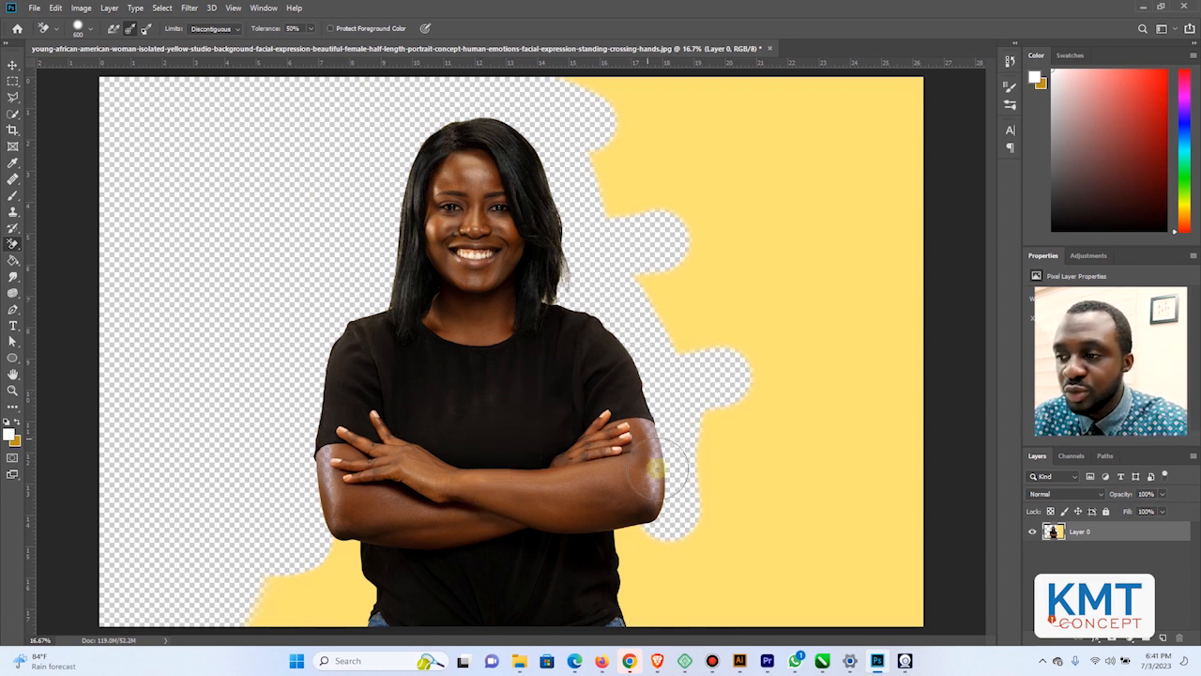
# Erase the yellow background from the upper right part of the image
pyautogui.moveTo(766, 296); pyautogui.dragTo(670, 296)
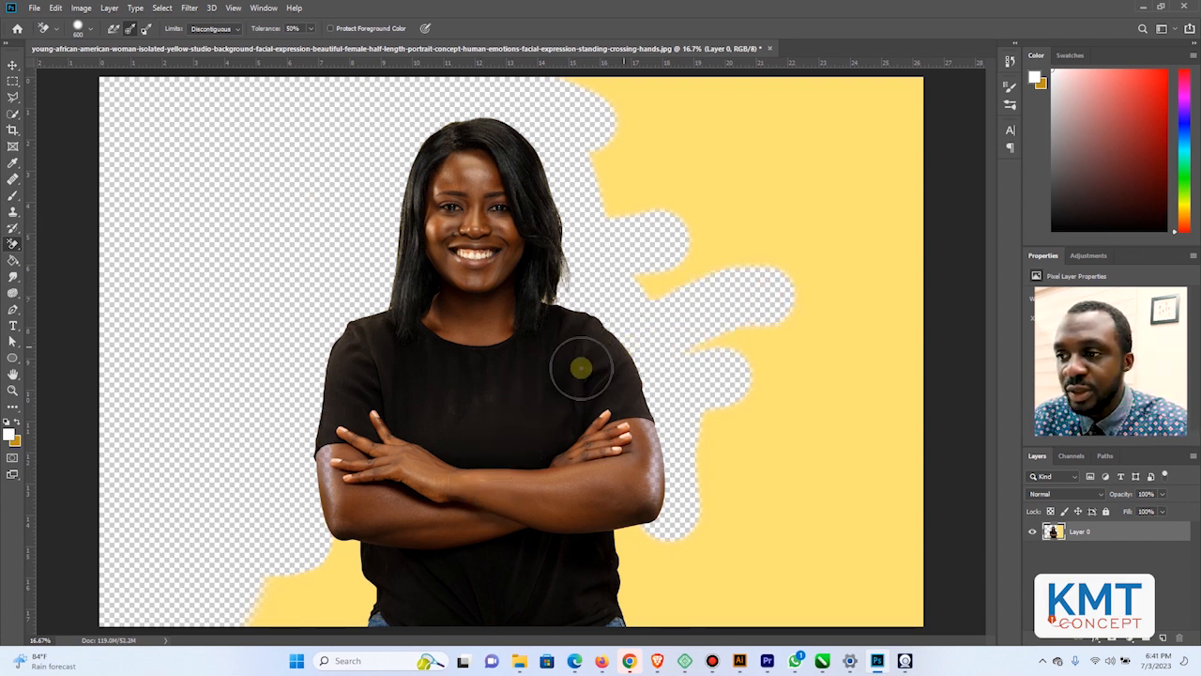
pyautogui.moveTo(697, 380)
pyautogui.mouseDown()
pyautogui.moveTo(800, 293)
pyautogui.moveTo(740, 361)
pyautogui.moveTo(694, 341)
pyautogui.moveTo(699, 221)
pyautogui.moveTo(743, 269)
pyautogui.moveTo(682, 249)
pyautogui.moveTo(648, 180)
pyautogui.moveTo(606, 140)
pyautogui.moveTo(625, 129)
pyautogui.moveTo(591, 84)
pyautogui.mouseUp()
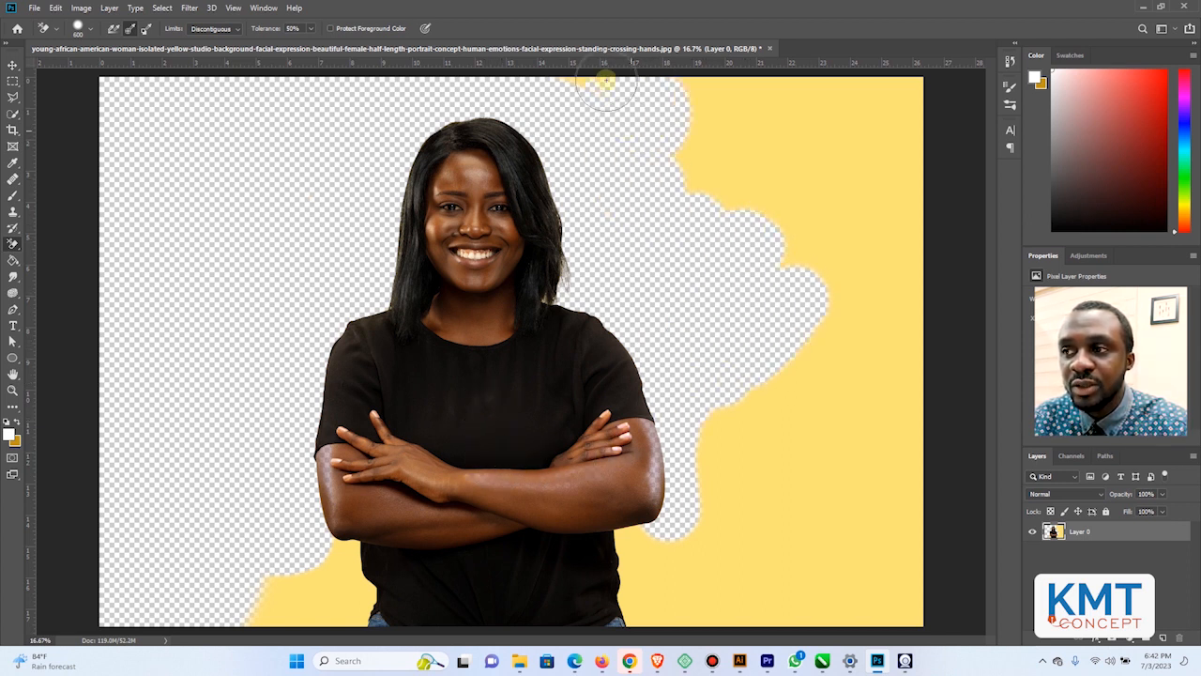
pyautogui.moveTo(705, 139)
pyautogui.mouseDown()
pyautogui.moveTo(742, 113)
pyautogui.moveTo(571, 88)
pyautogui.mouseUp()
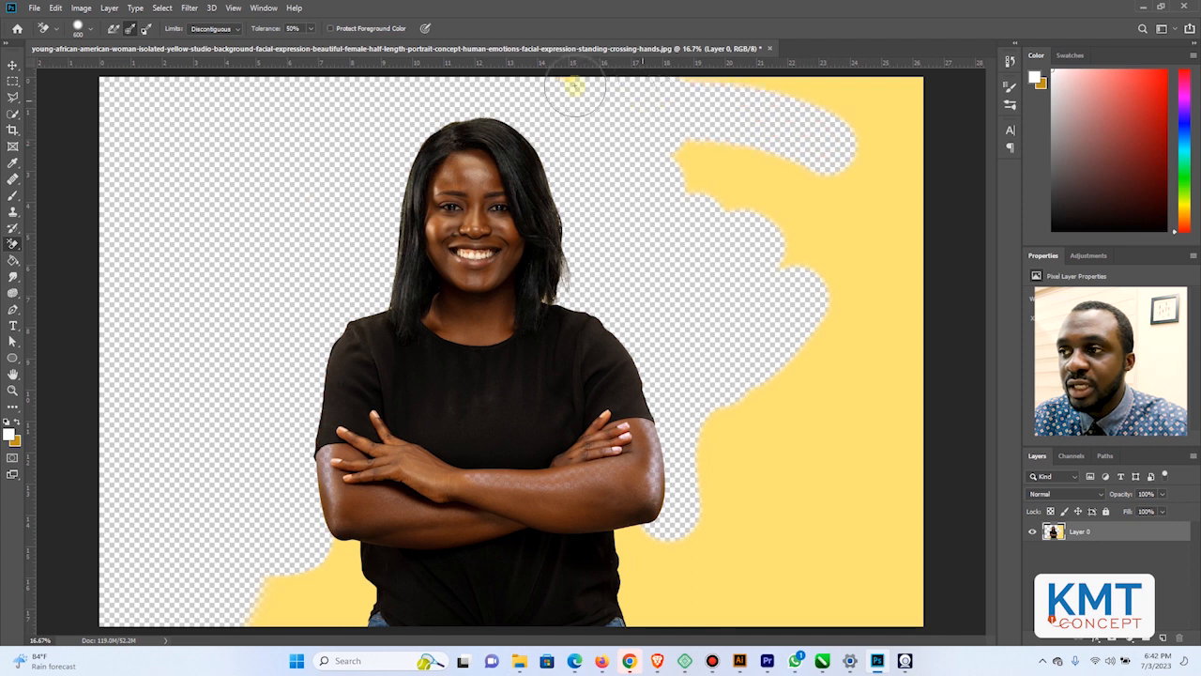
pyautogui.moveTo(700, 161)
pyautogui.mouseDown()
pyautogui.moveTo(773, 175)
pyautogui.moveTo(826, 85)
pyautogui.moveTo(917, 119)
pyautogui.moveTo(882, 132)
pyautogui.moveTo(917, 100)
pyautogui.moveTo(826, 215)
pyautogui.moveTo(911, 201)
pyautogui.moveTo(754, 287)
pyautogui.moveTo(847, 300)
pyautogui.moveTo(907, 340)
pyautogui.moveTo(769, 381)
pyautogui.moveTo(820, 347)
pyautogui.mouseUp()
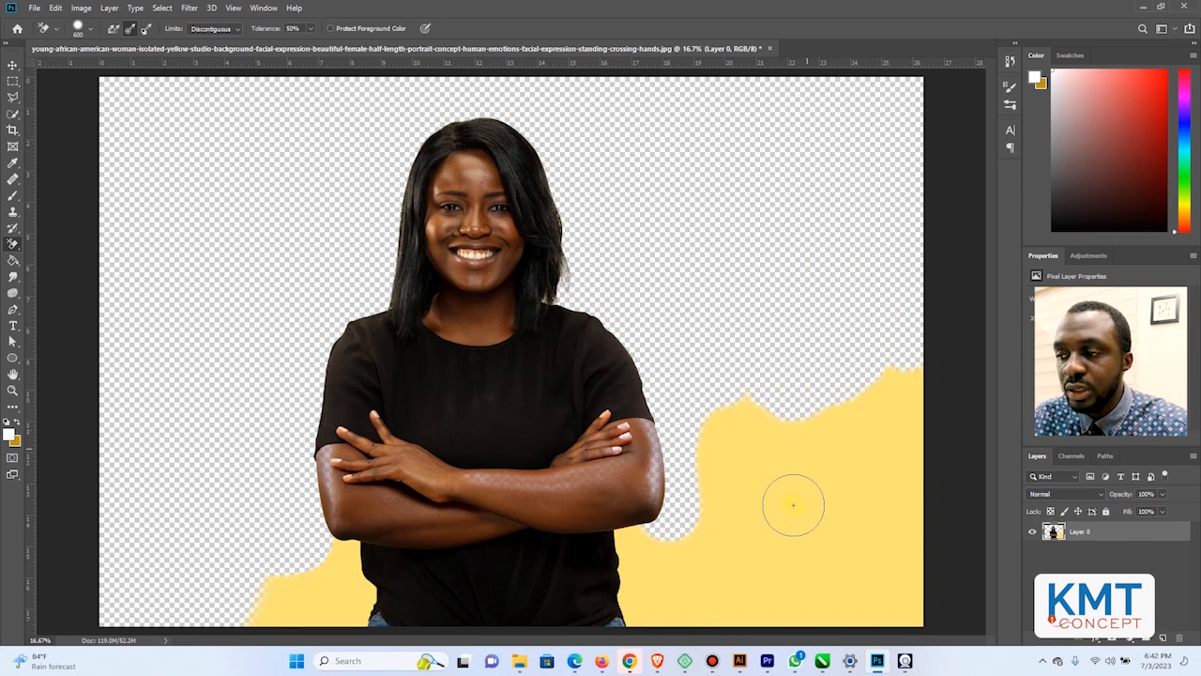
# Erase the remaining yellow background in the lower right and lower left parts of the image
pyautogui.moveTo(793, 504)
pyautogui.mouseDown()
pyautogui.moveTo(866, 343)
pyautogui.moveTo(847, 428)
pyautogui.moveTo(909, 445)
pyautogui.moveTo(902, 497)
pyautogui.mouseUp()
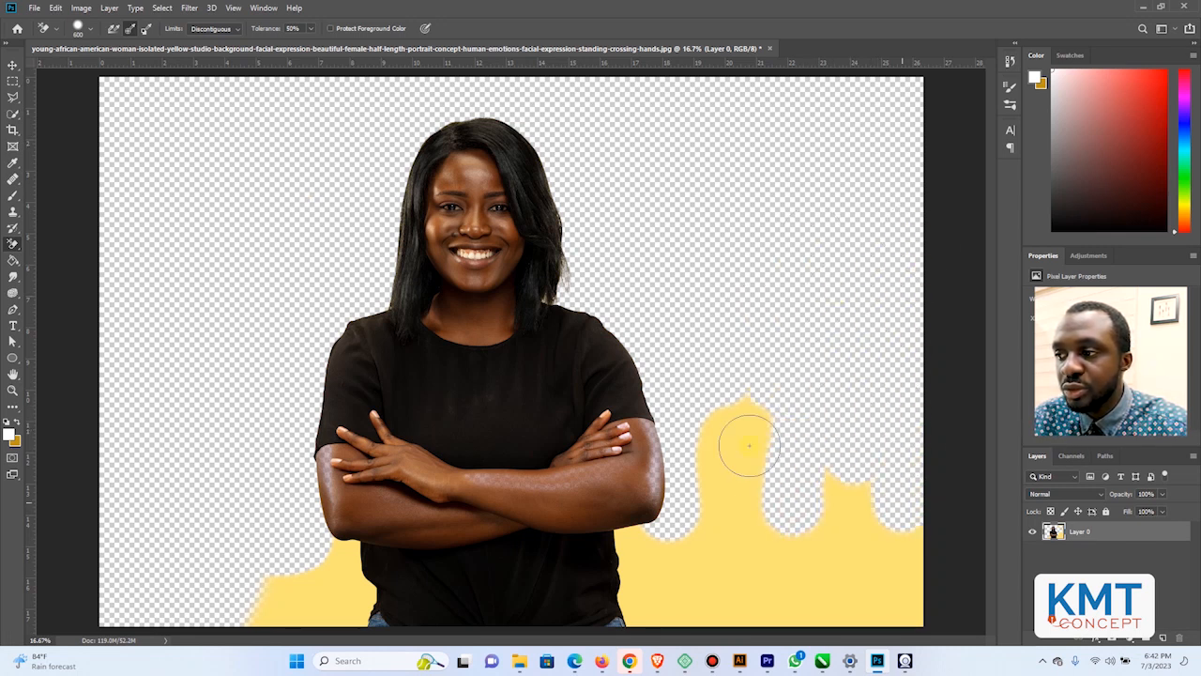
pyautogui.moveTo(748, 445)
pyautogui.mouseDown()
pyautogui.moveTo(731, 539)
pyautogui.moveTo(749, 376)
pyautogui.moveTo(709, 484)
pyautogui.moveTo(702, 591)
pyautogui.moveTo(785, 604)
pyautogui.moveTo(890, 482)
pyautogui.moveTo(748, 613)
pyautogui.moveTo(809, 486)
pyautogui.moveTo(921, 562)
pyautogui.moveTo(898, 531)
pyautogui.moveTo(833, 657)
pyautogui.moveTo(870, 570)
pyautogui.moveTo(849, 637)
pyautogui.moveTo(669, 613)
pyautogui.moveTo(641, 545)
pyautogui.moveTo(640, 639)
pyautogui.moveTo(699, 599)
pyautogui.moveTo(732, 525)
pyautogui.moveTo(694, 549)
pyautogui.moveTo(682, 621)
pyautogui.mouseUp()
pyautogui.moveTo(258, 615)
pyautogui.mouseDown()
pyautogui.moveTo(290, 613)
pyautogui.moveTo(281, 587)
pyautogui.moveTo(257, 606)
pyautogui.moveTo(259, 627)
pyautogui.moveTo(327, 541)
pyautogui.moveTo(355, 621)
pyautogui.moveTo(312, 636)
pyautogui.mouseUp()
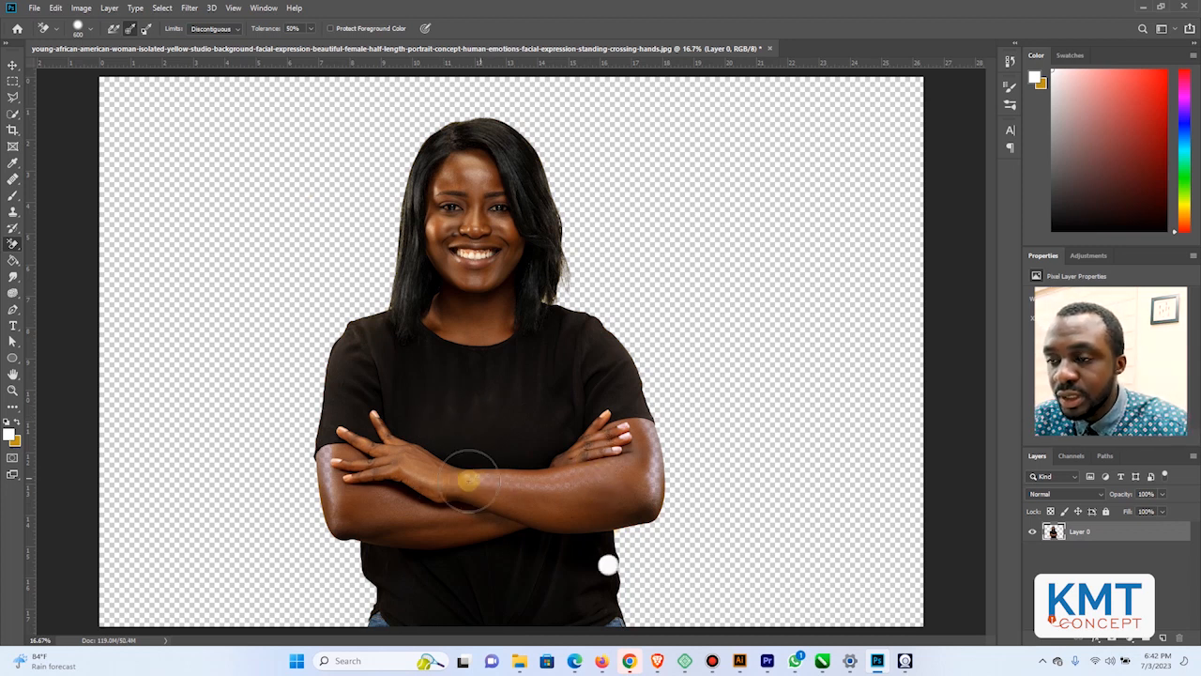
# Restore the partly erased skin on the hands and crossed arms with the History Brush at 500 px
pyautogui.scroll(2, 469, 497)
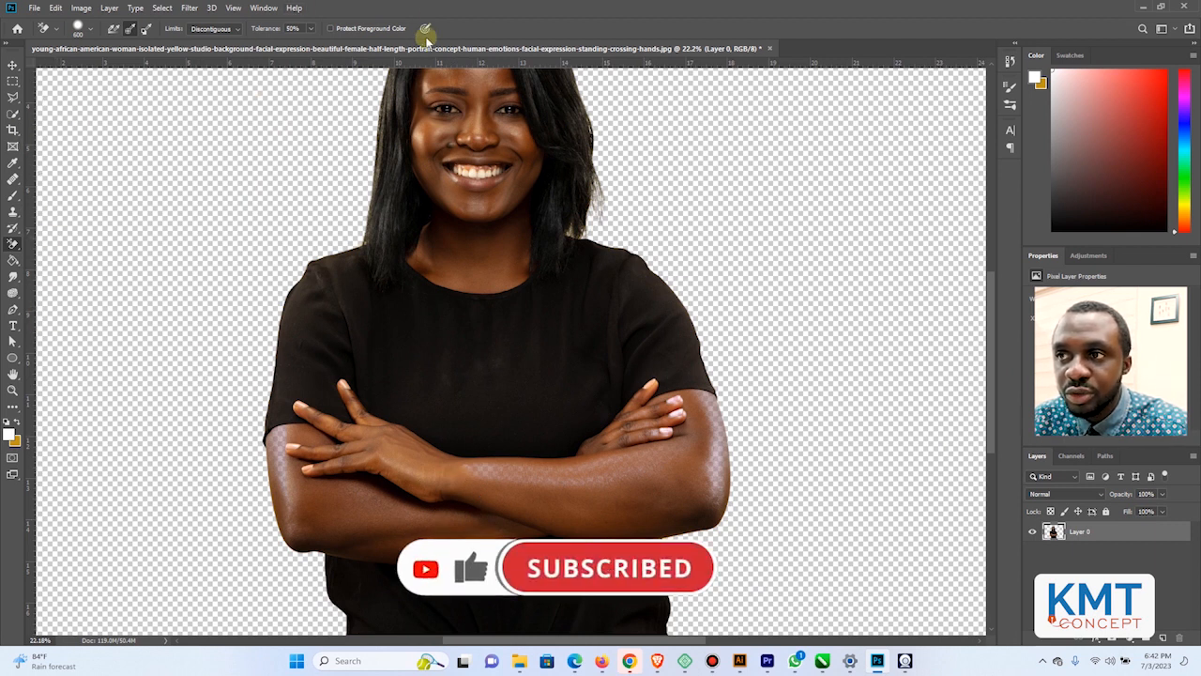
pyautogui.click(13, 228)
pyautogui.click(56, 228)
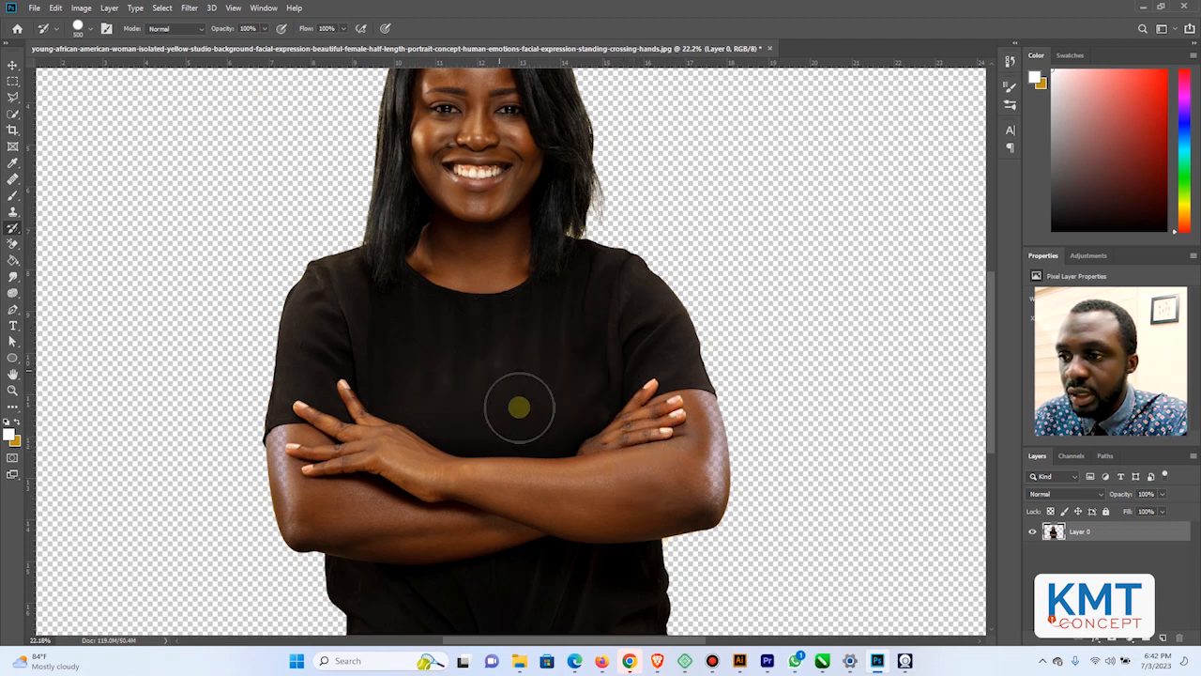
pyautogui.click(323, 463)
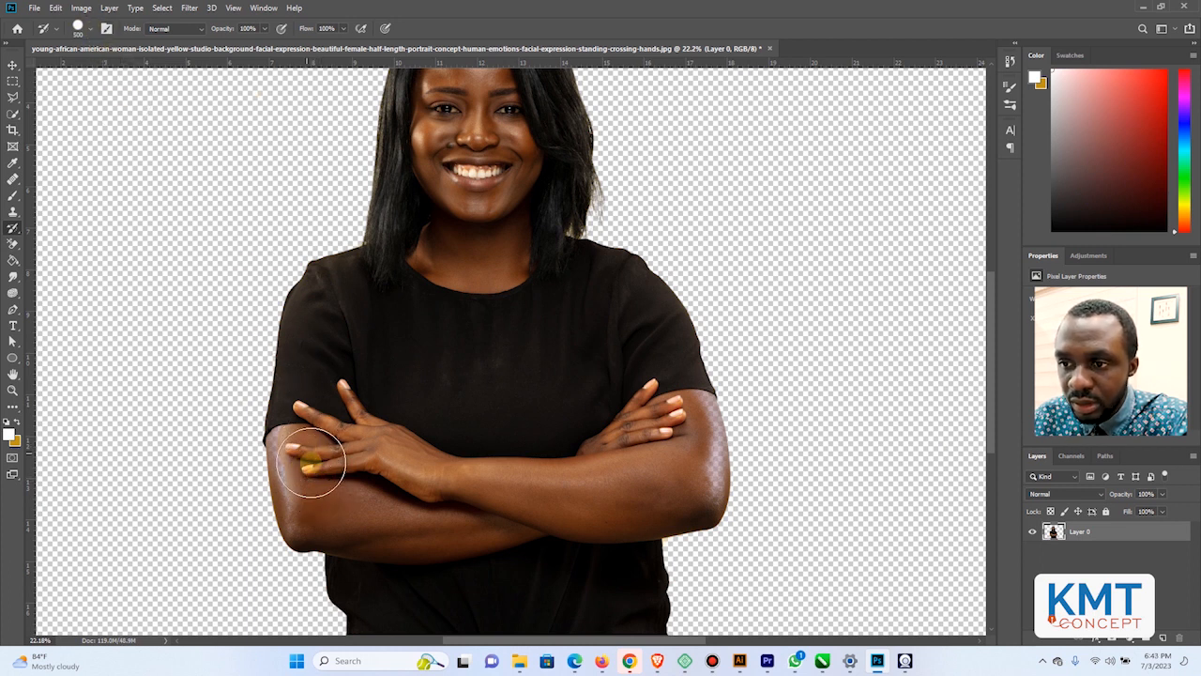
pyautogui.moveTo(313, 466); pyautogui.dragTo(314, 498)
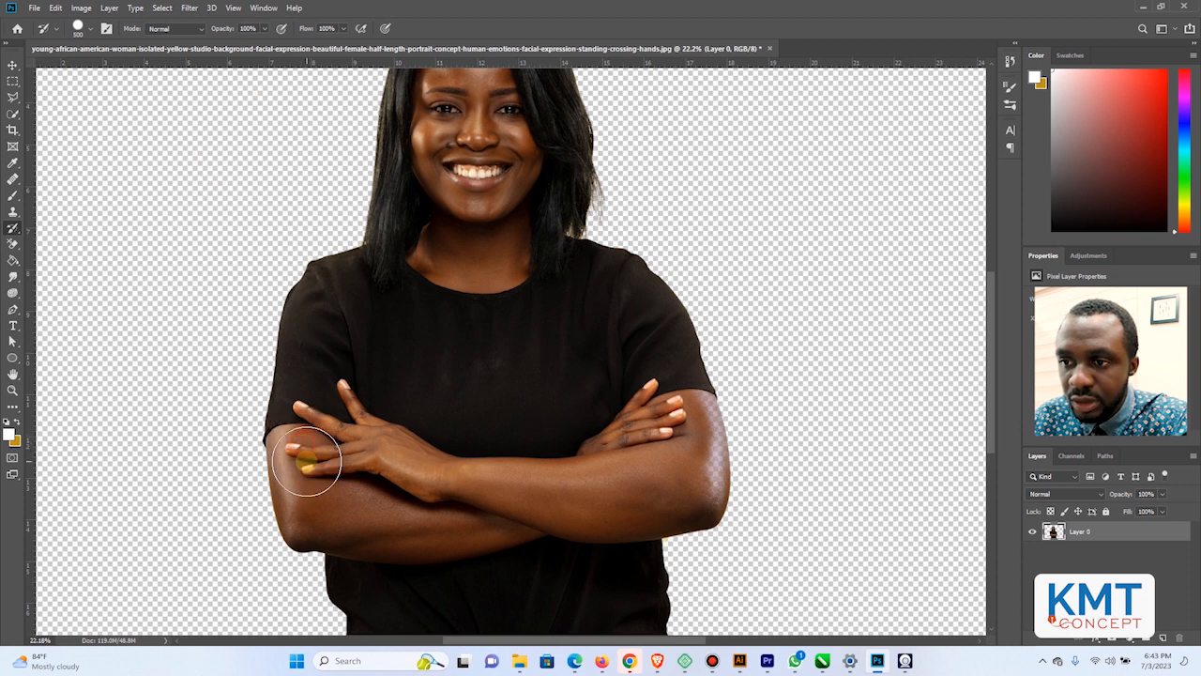
pyautogui.moveTo(313, 482); pyautogui.dragTo(395, 490)
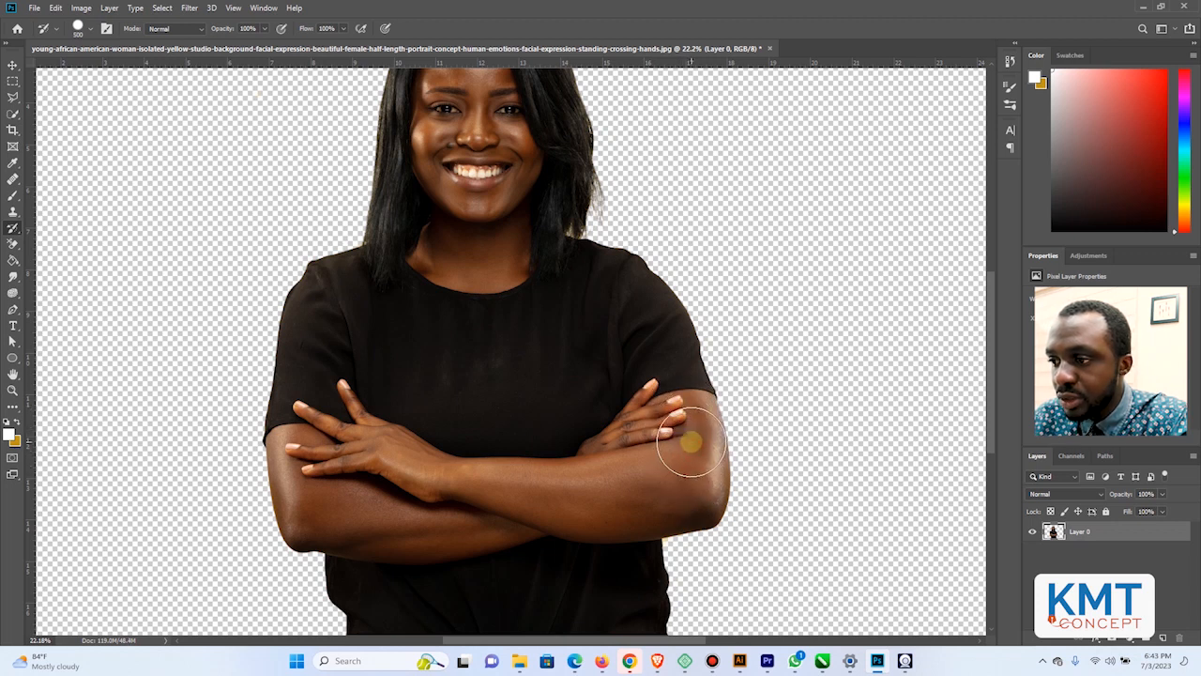
pyautogui.click(87, 29)
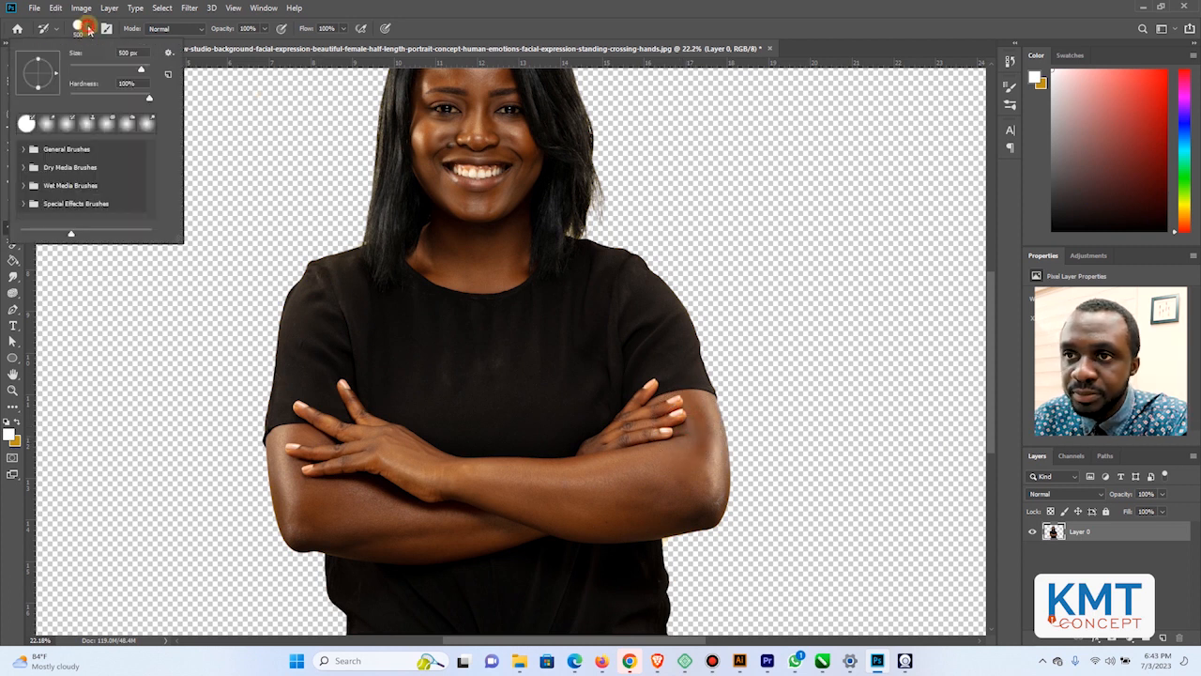
pyautogui.click(454, 6)
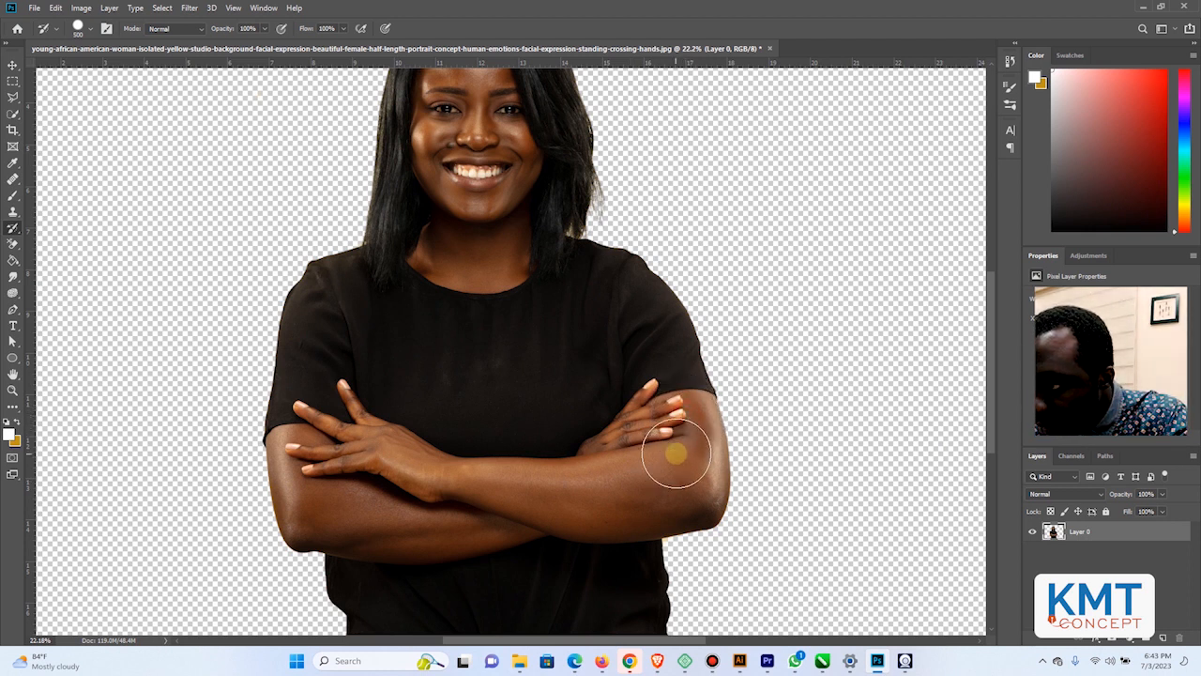
pyautogui.click(513, 524)
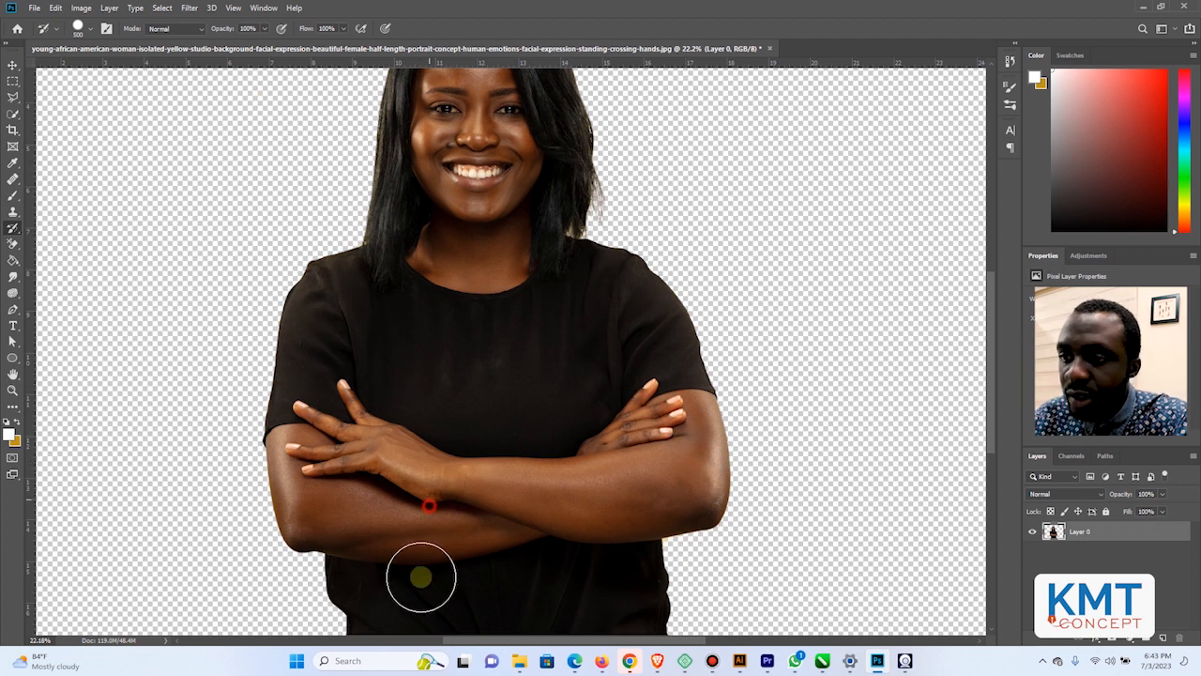
pyautogui.scroll(-1, 480, 451)
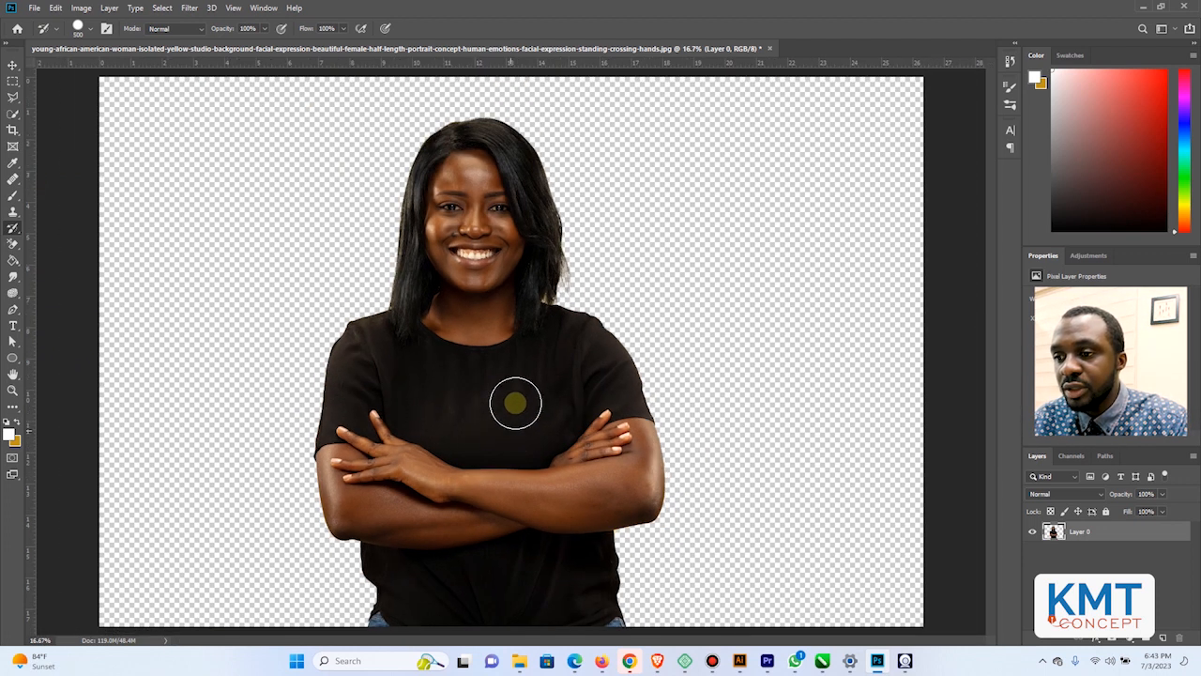